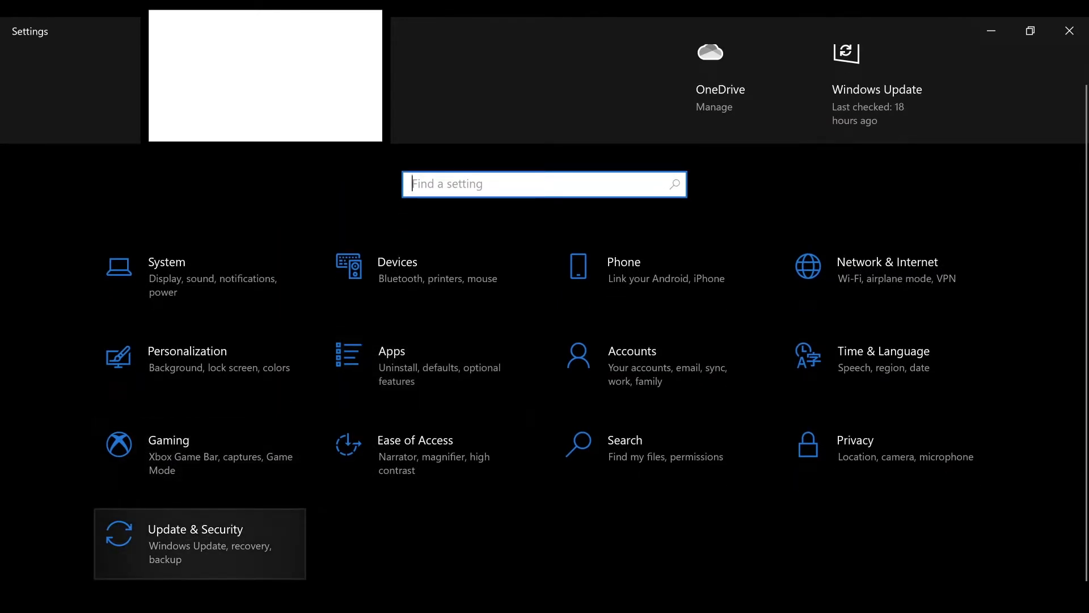
Open the Backup settings under Update & Security and check for drives that File History can use
{"action": "left_click", "coordinate": [198, 543]}
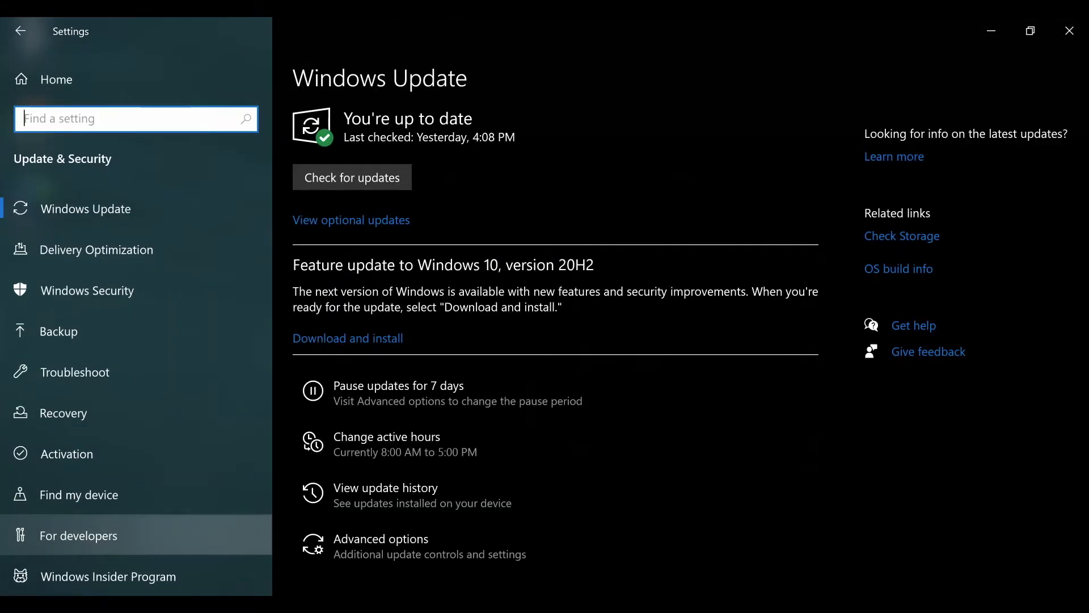
{"action": "scroll", "coordinate": [690, 346], "scroll_direction": "down", "scroll_amount": 1}
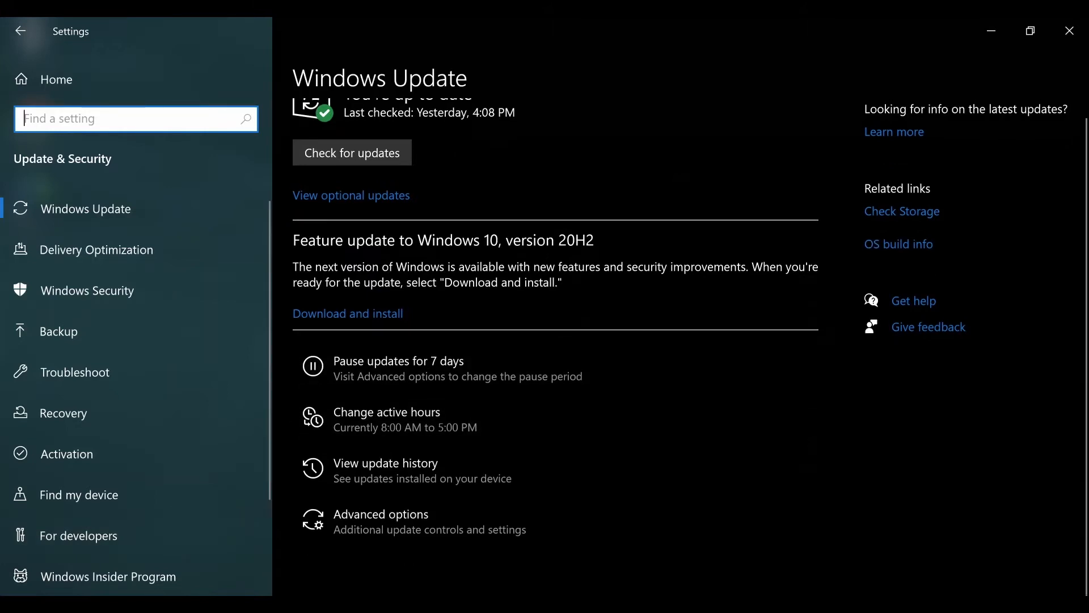
{"action": "scroll", "coordinate": [680, 323], "scroll_direction": "up", "scroll_amount": 1}
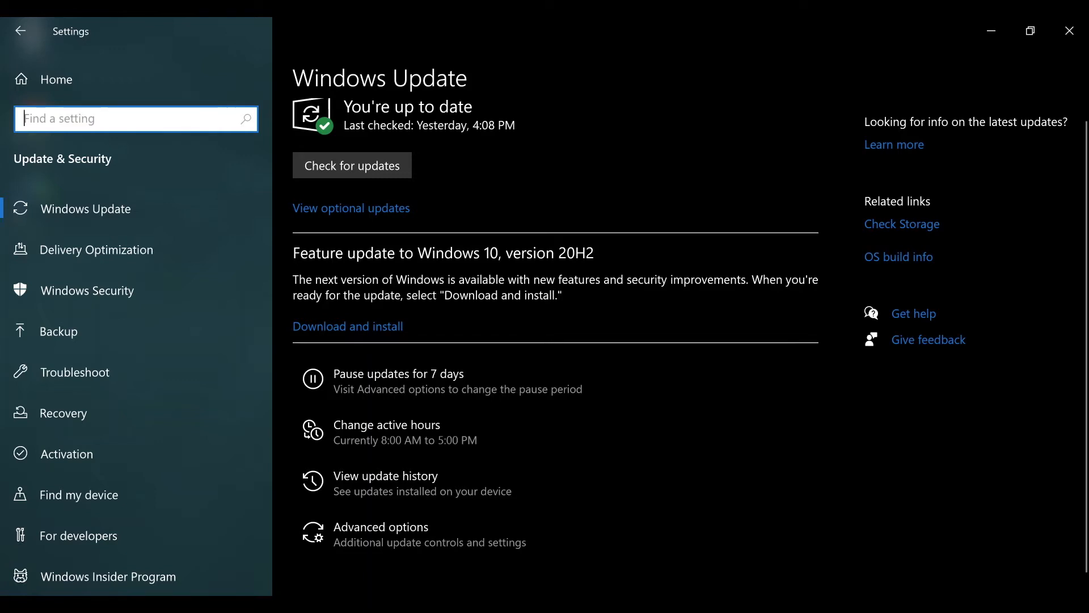
{"action": "left_click", "coordinate": [102, 331]}
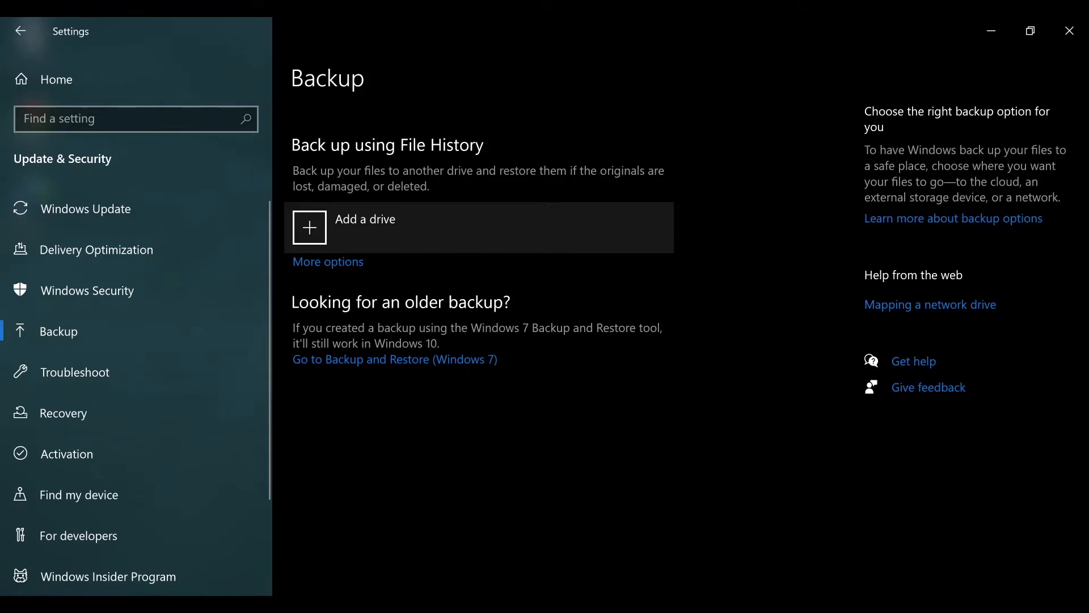
{"action": "left_click", "coordinate": [365, 227]}
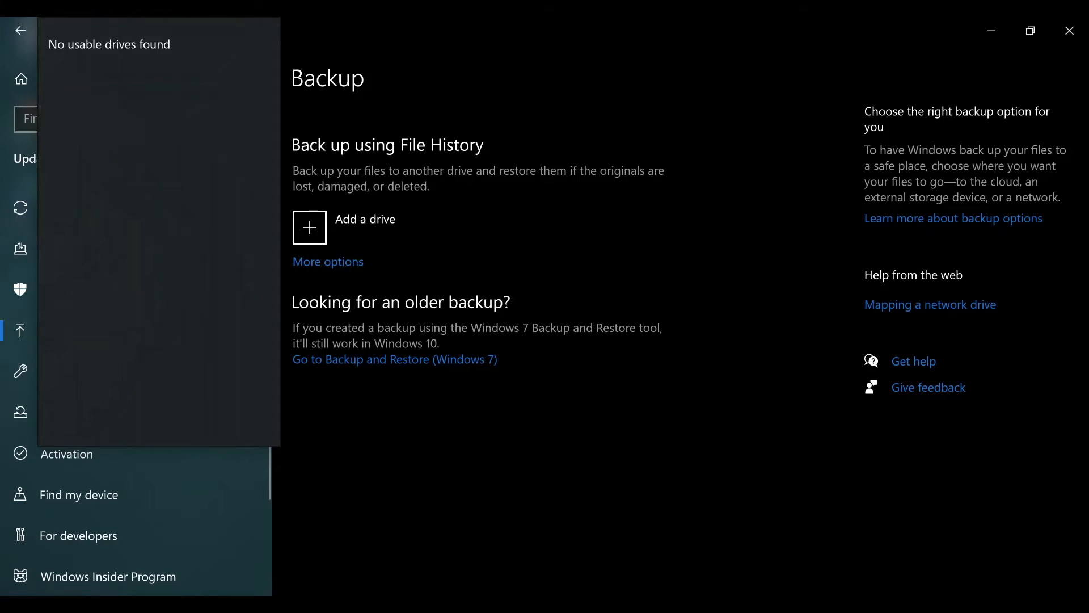
{"action": "key", "text": "Escape"}
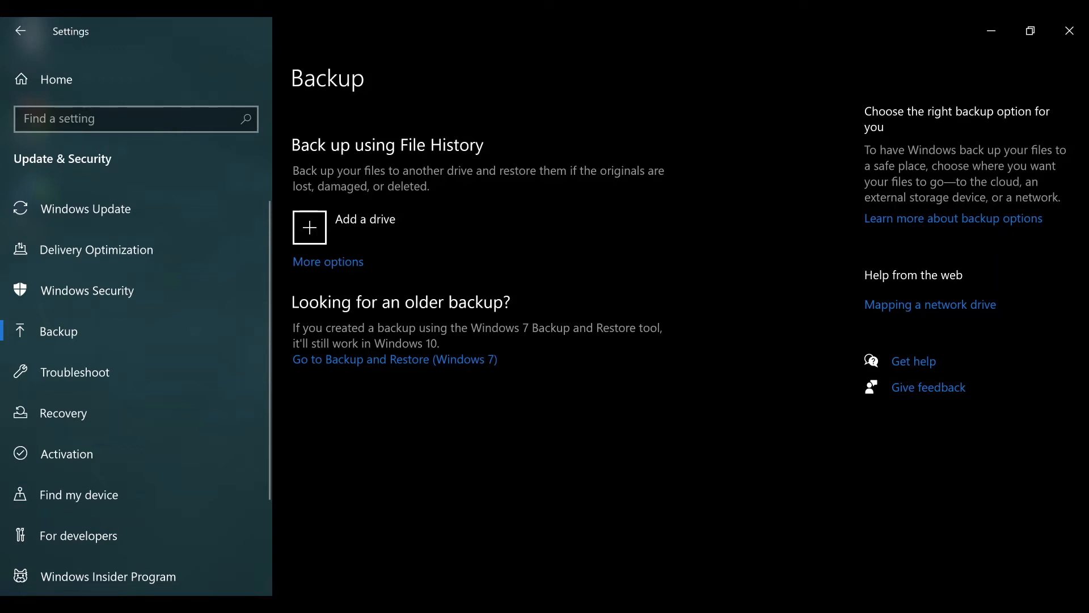
Back up the computer to DATA (D:) with Backup and Restore (Windows 7) and view the progress details
{"action": "left_click", "coordinate": [395, 360]}
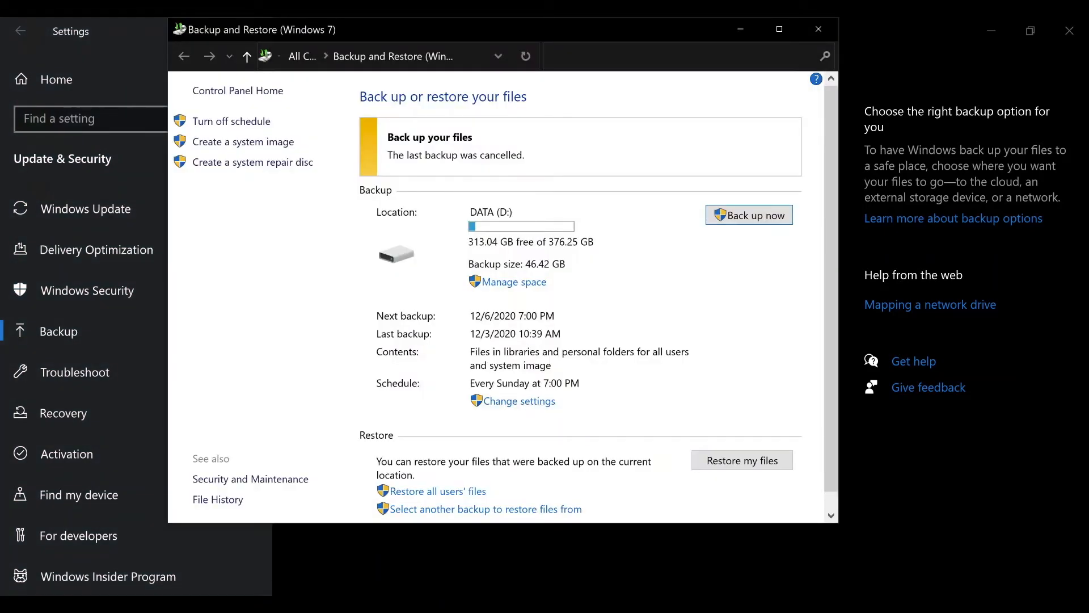
{"action": "scroll", "coordinate": [599, 292], "scroll_direction": "down", "scroll_amount": 1}
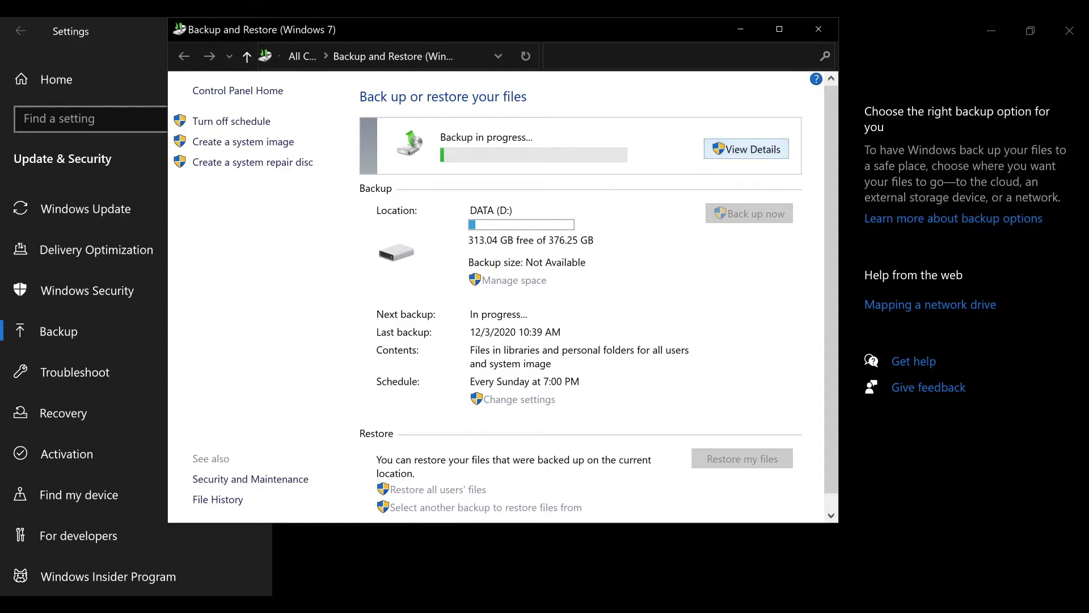
{"action": "left_click", "coordinate": [746, 149]}
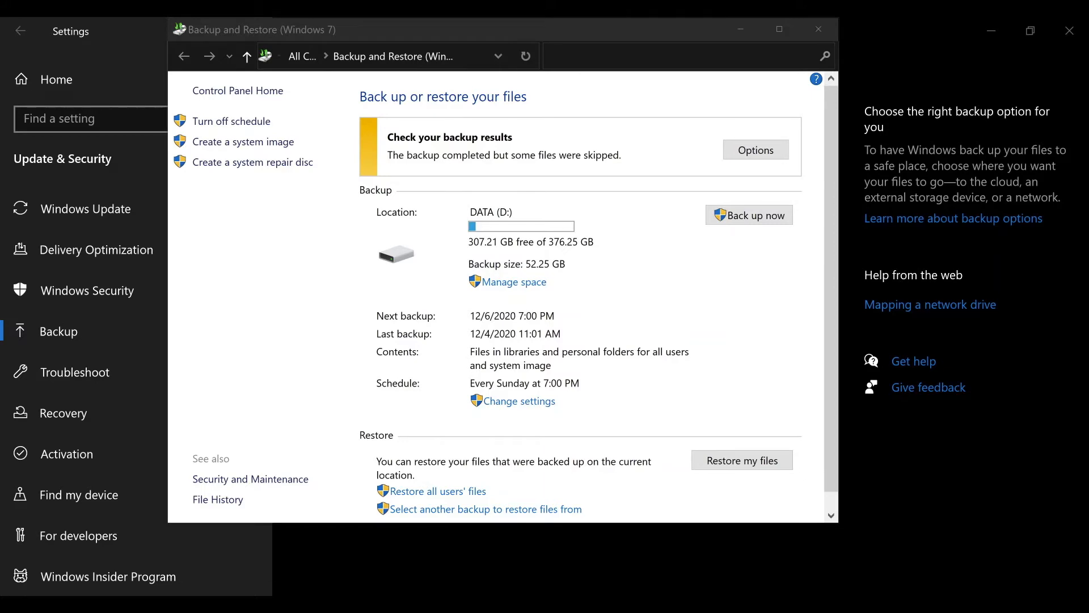
Switch to File Explorer and examine the DESKTOP-SUTQ30U backup and MediaID.bin on DATA (D:), minimizing the window when done
{"action": "key", "text": "alt+Tab"}
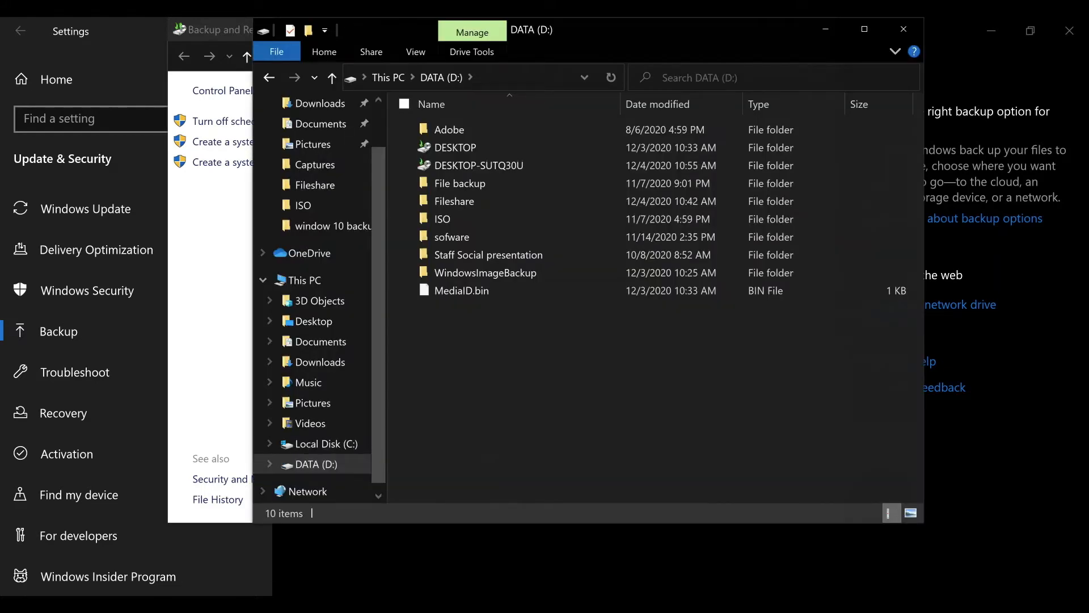
{"action": "left_click", "coordinate": [479, 165]}
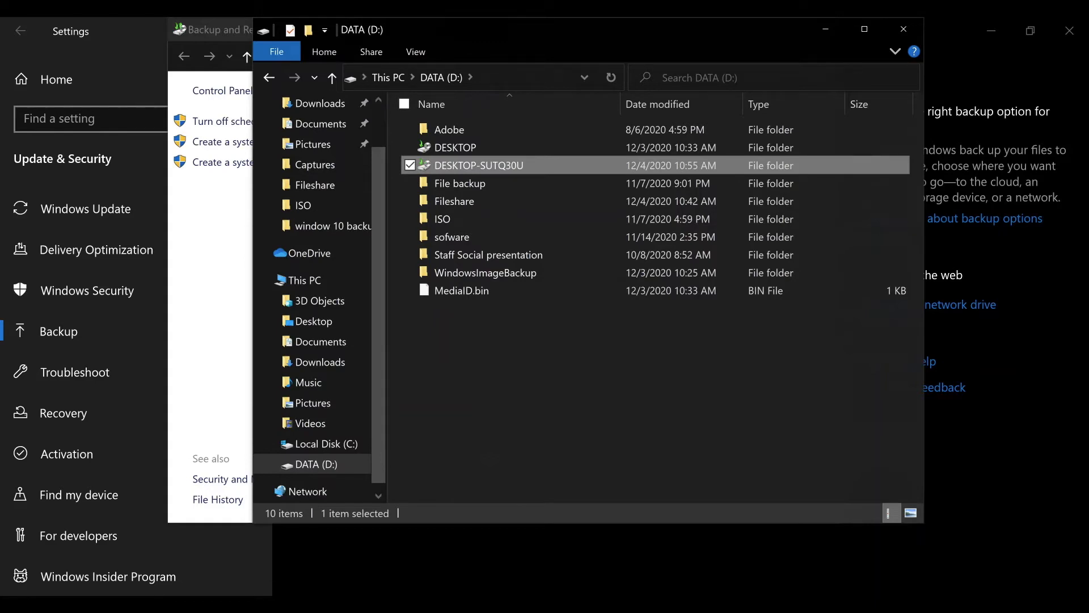
{"action": "left_click", "coordinate": [486, 341]}
{"action": "left_click", "coordinate": [465, 291]}
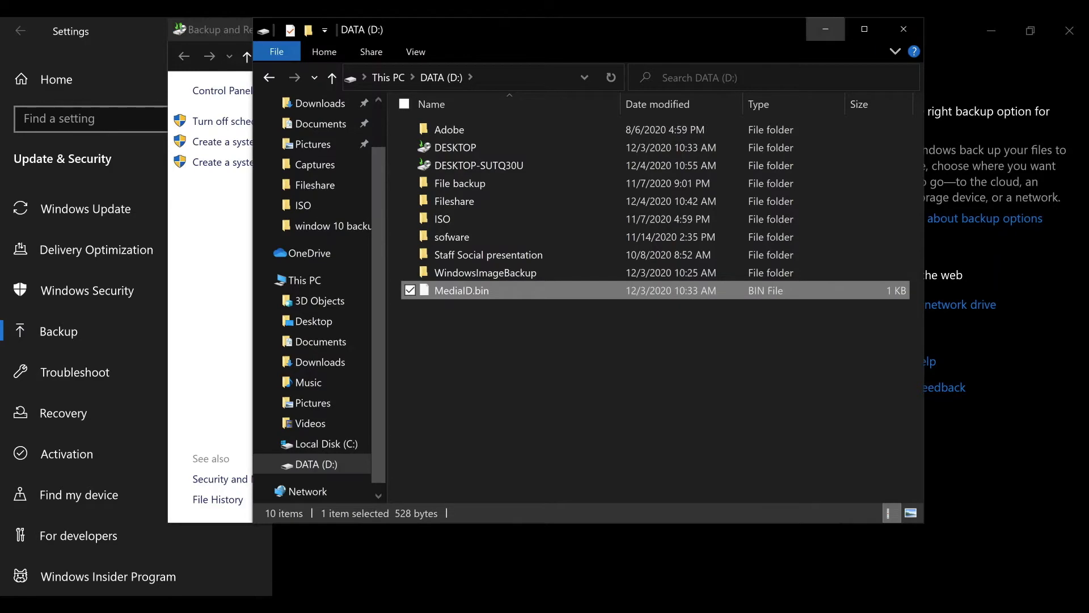
{"action": "left_click", "coordinate": [824, 29]}
Start restoring files from another backup, using the 12/4/2020 backup of DESKTOP-SUTQ30U on DATA (D:)
{"action": "scroll", "coordinate": [578, 295], "scroll_direction": "down", "scroll_amount": 1}
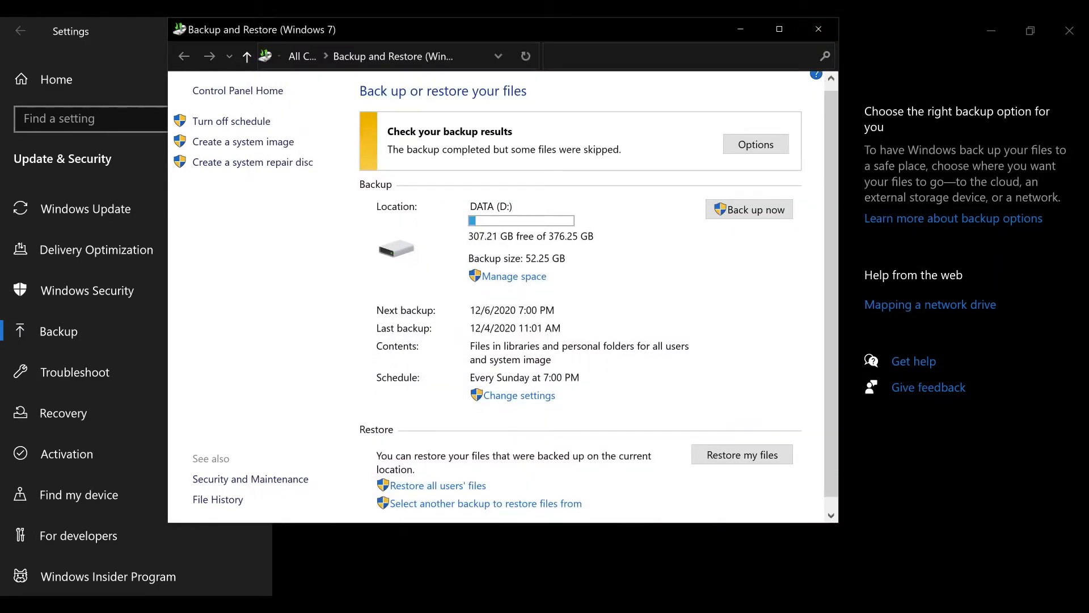
{"action": "scroll", "coordinate": [578, 295], "scroll_direction": "down", "scroll_amount": 1}
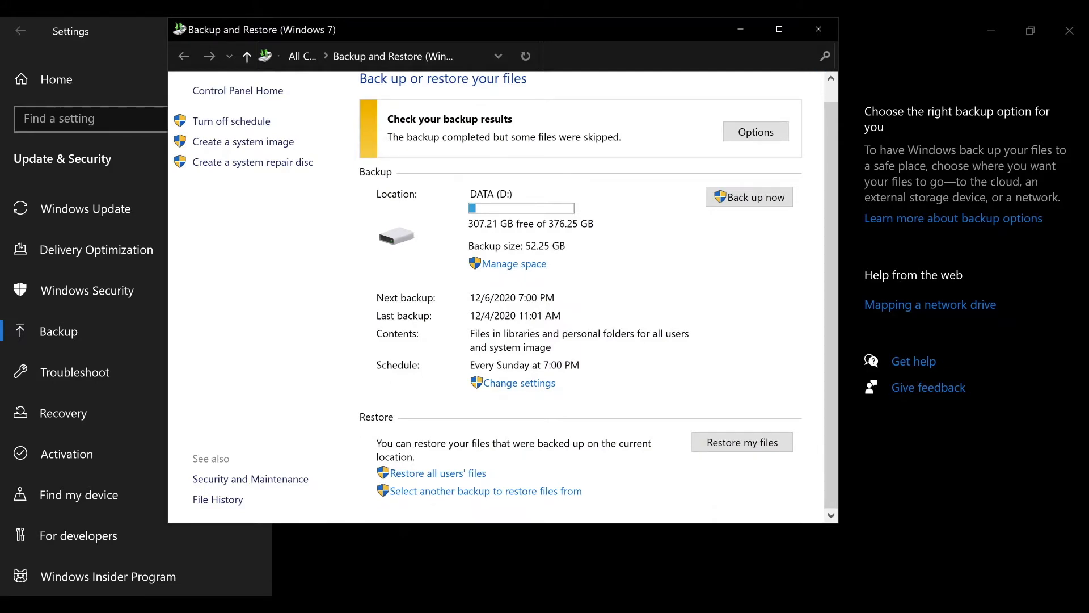
{"action": "scroll", "coordinate": [579, 294], "scroll_direction": "up", "scroll_amount": 1}
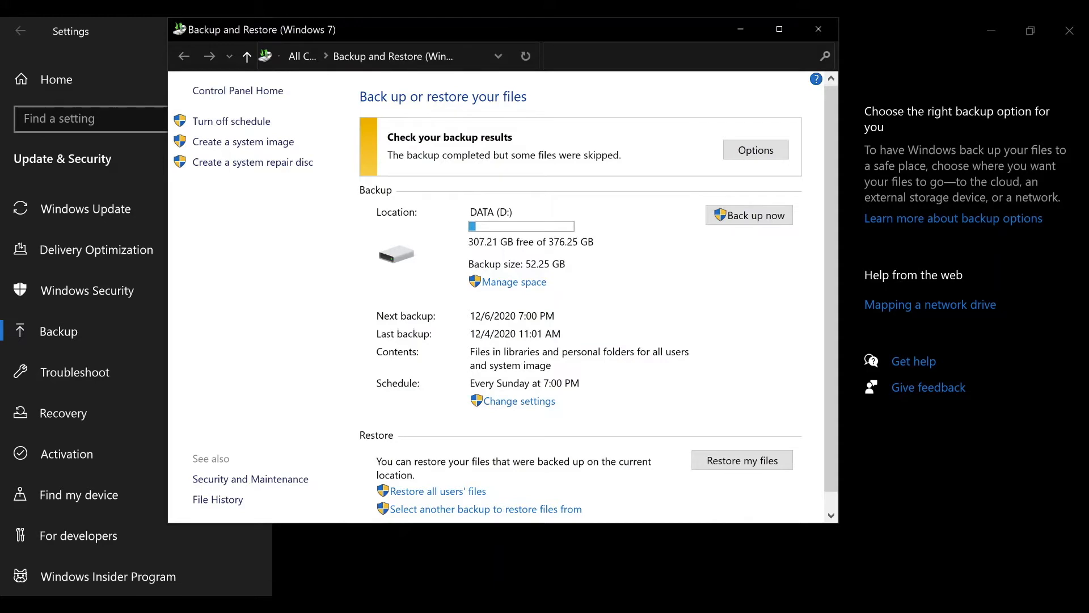
{"action": "scroll", "coordinate": [497, 295], "scroll_direction": "down", "scroll_amount": 1}
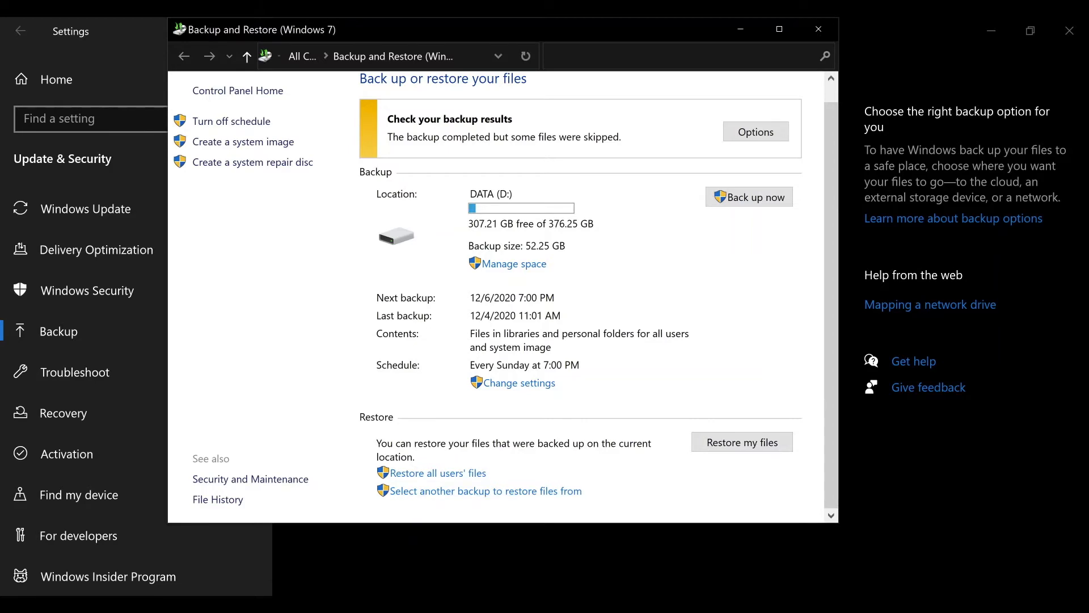
{"action": "left_click", "coordinate": [486, 491]}
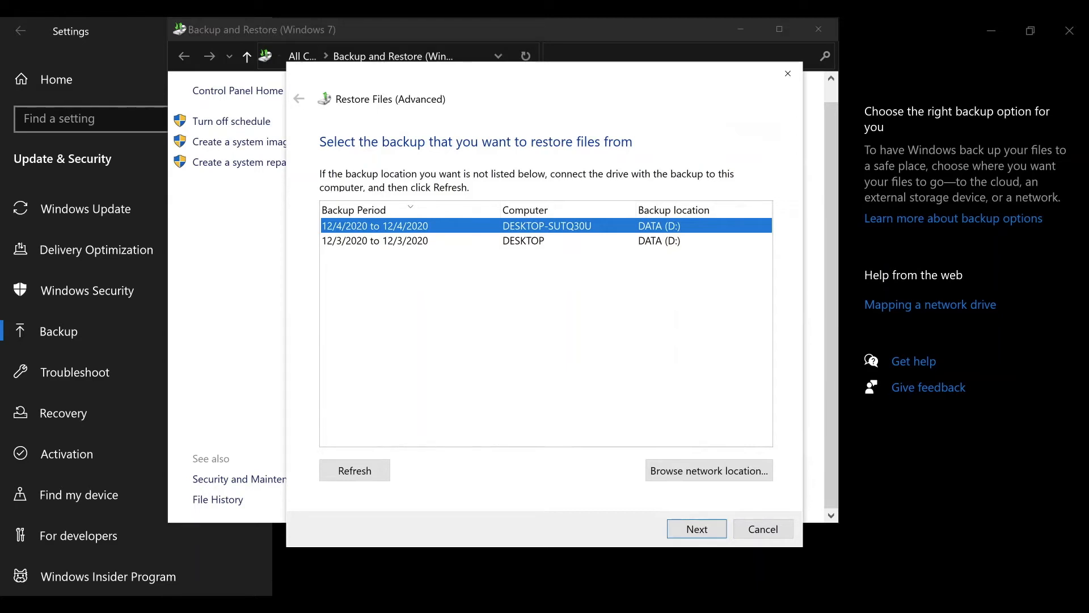
{"action": "key", "text": "Return"}
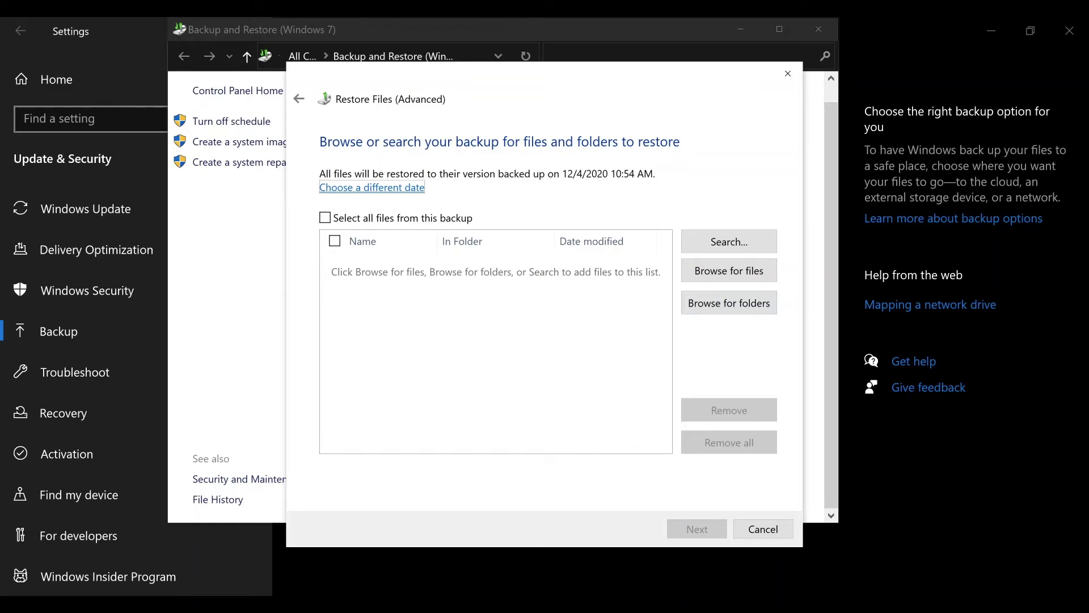
Add the Backup of C: folder to the restore list and continue to the restore location, then cancel and close Backup and Restore
{"action": "left_click", "coordinate": [729, 302]}
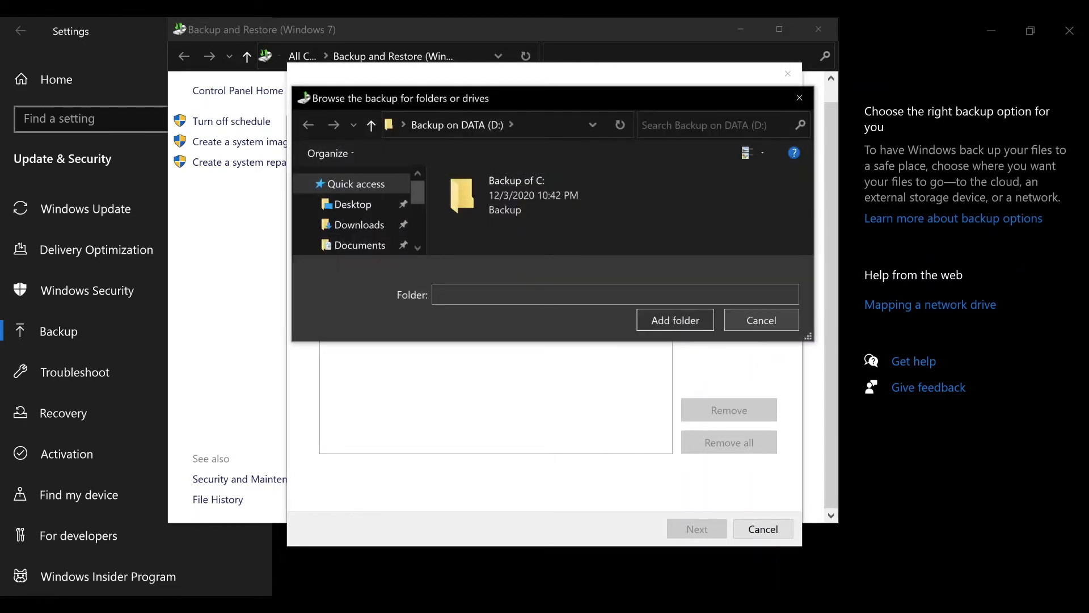
{"action": "left_click", "coordinate": [545, 195]}
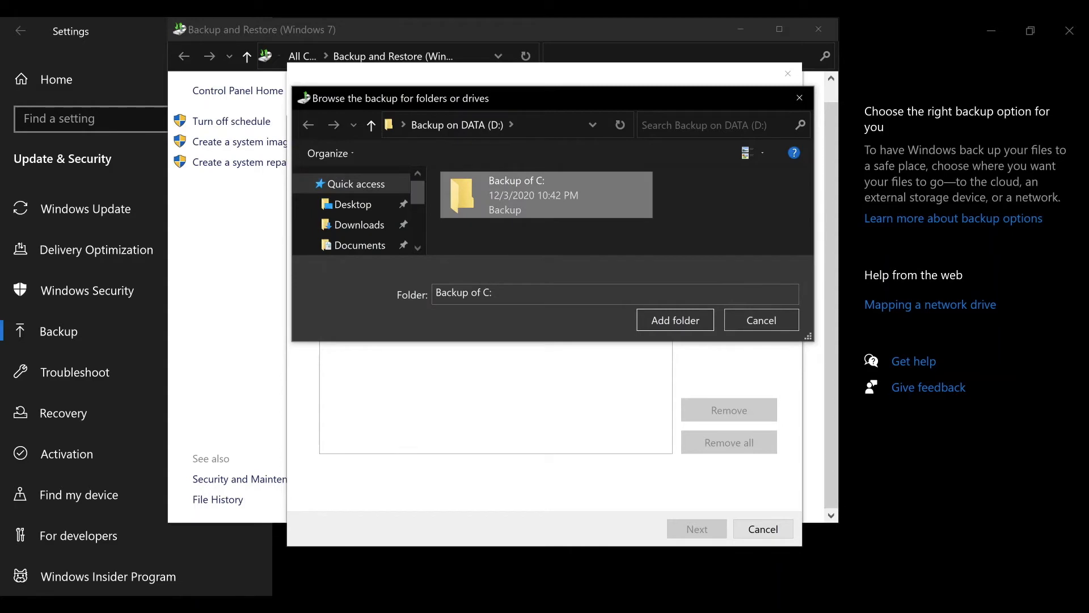
{"action": "left_click", "coordinate": [675, 320]}
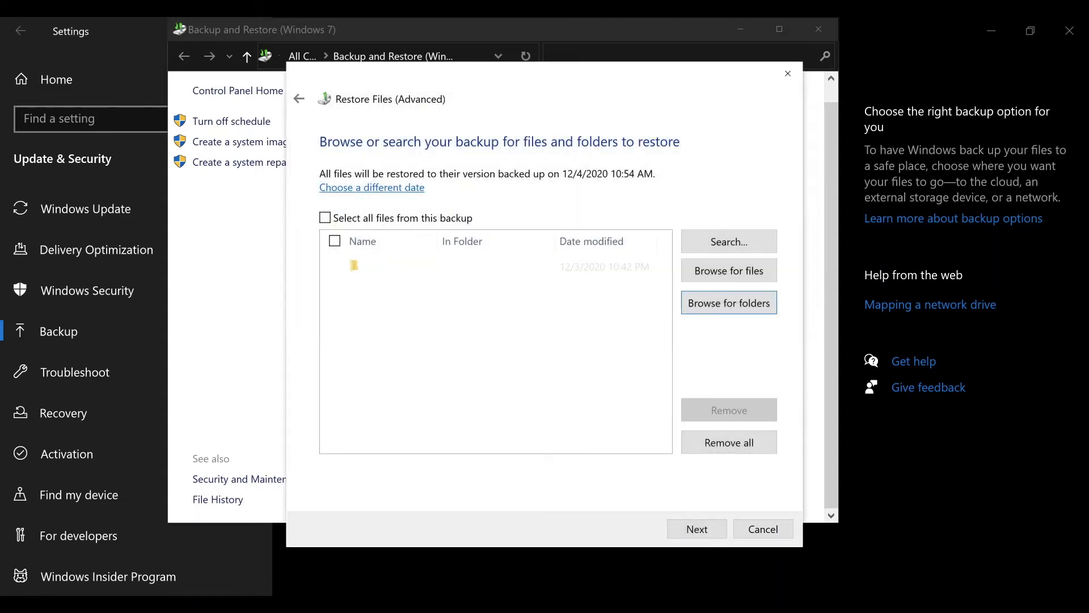
{"action": "left_click", "coordinate": [340, 266]}
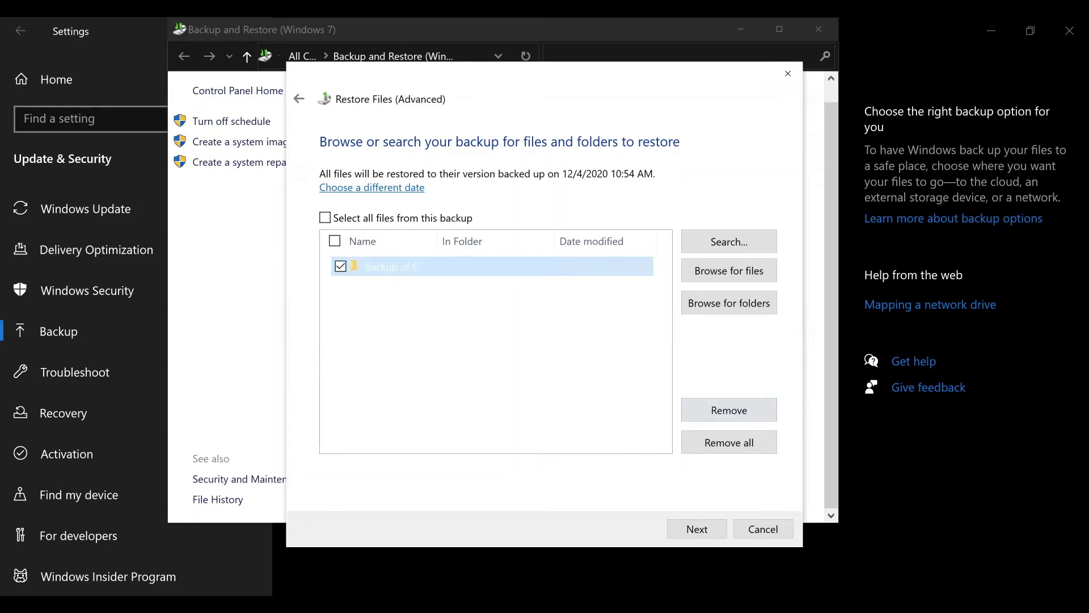
{"action": "left_click", "coordinate": [696, 528]}
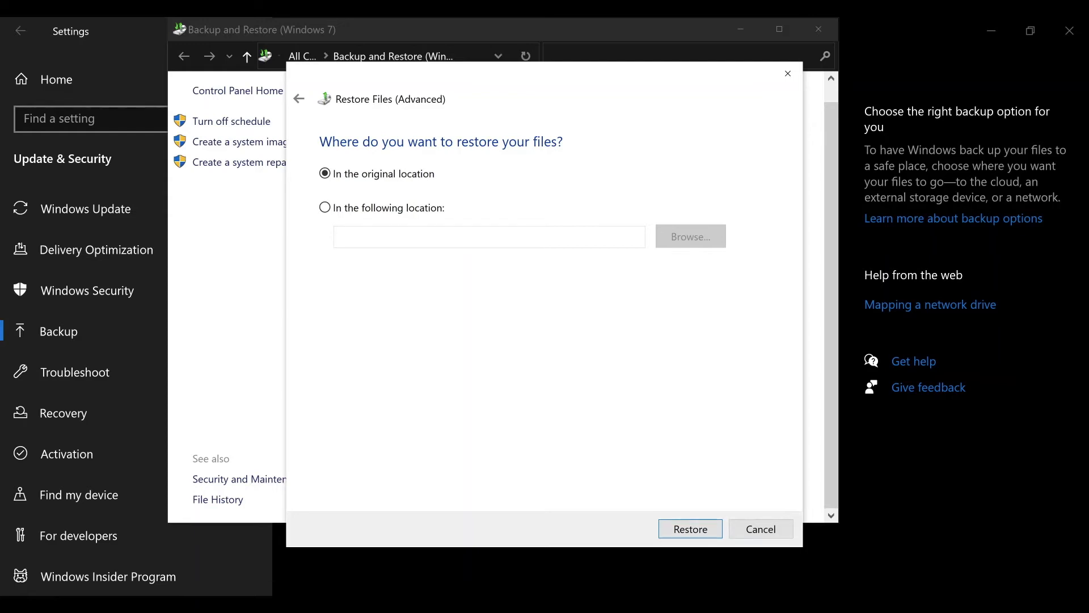
{"action": "left_click", "coordinate": [761, 529]}
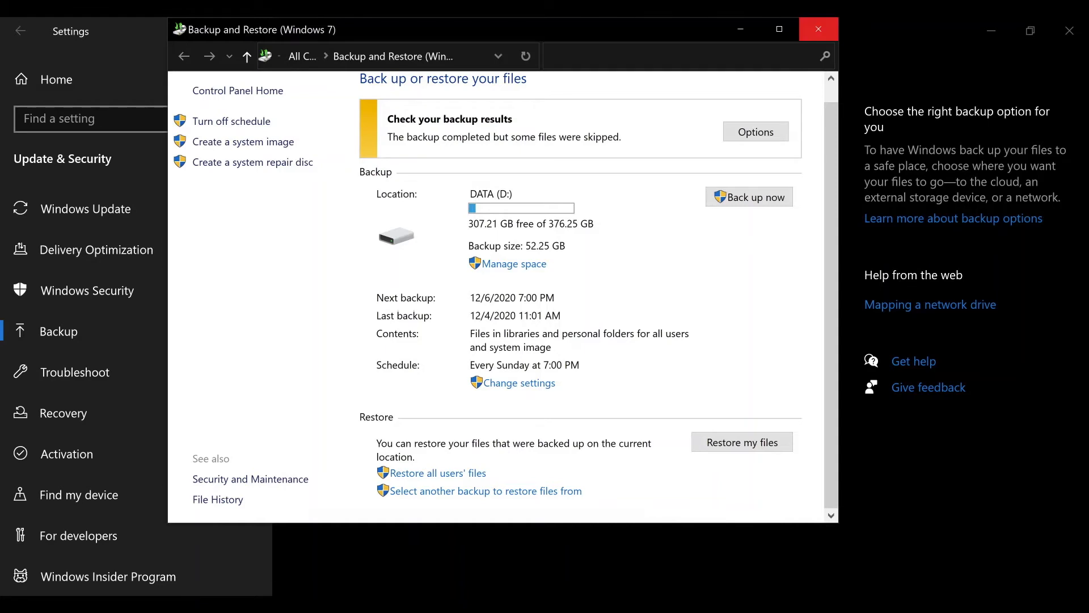
{"action": "left_click", "coordinate": [819, 29]}
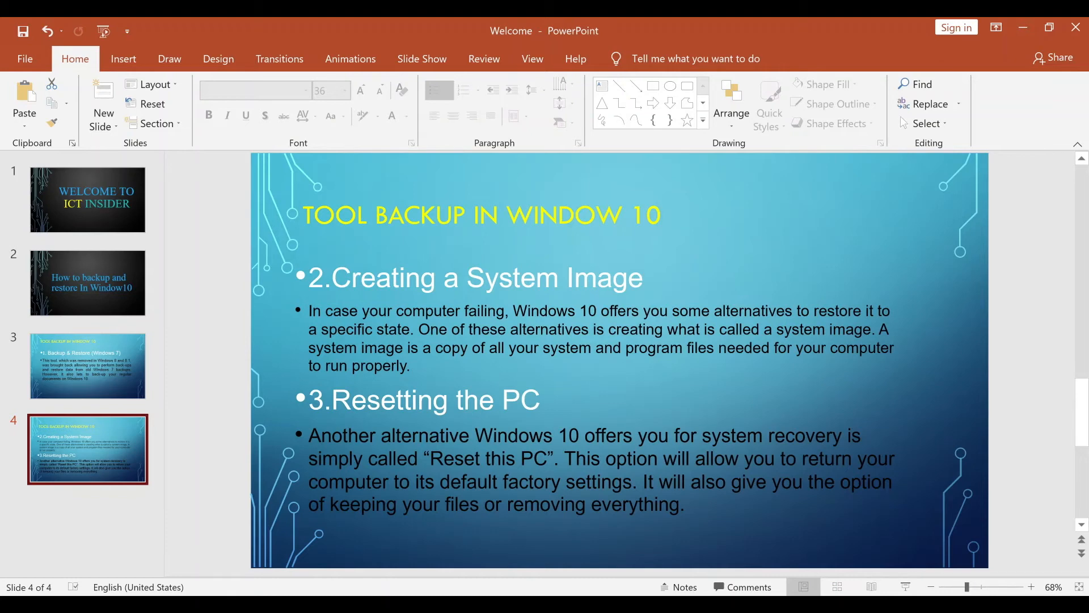
Minimize the presentation and reopen Backup and Restore (Windows 7) from the Backup page in Windows Settings
{"action": "left_click", "coordinate": [1023, 27]}
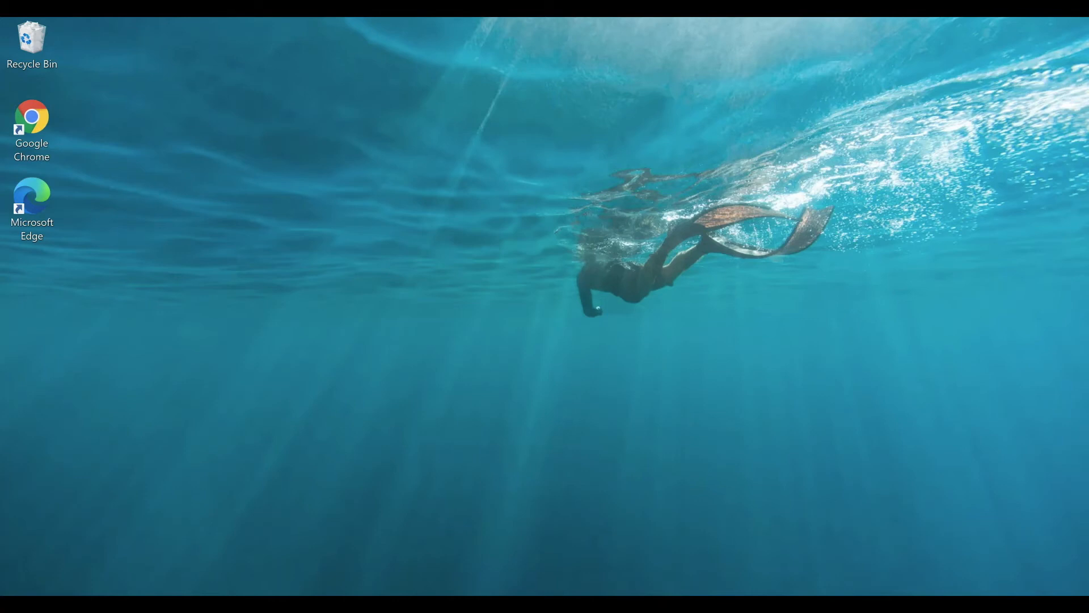
{"action": "key", "text": "super+s"}
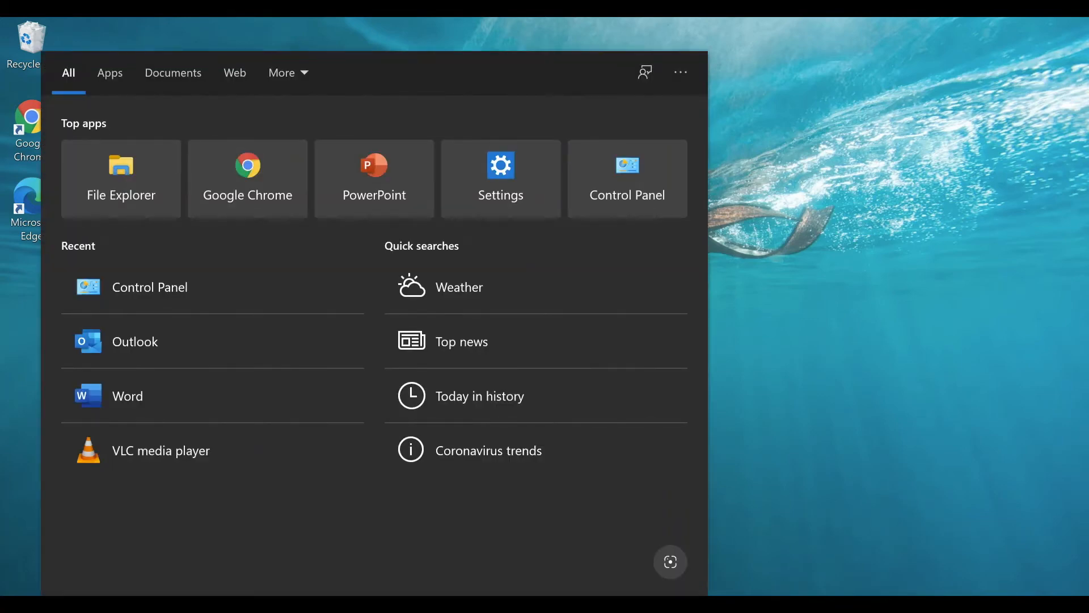
{"action": "key", "text": "super"}
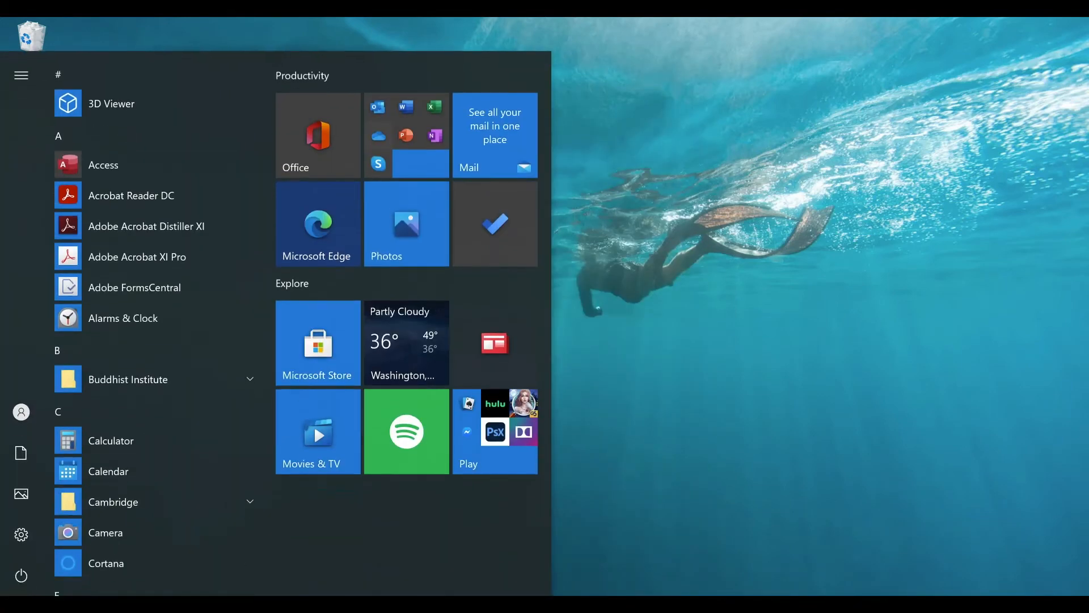
{"action": "left_click", "coordinate": [21, 534]}
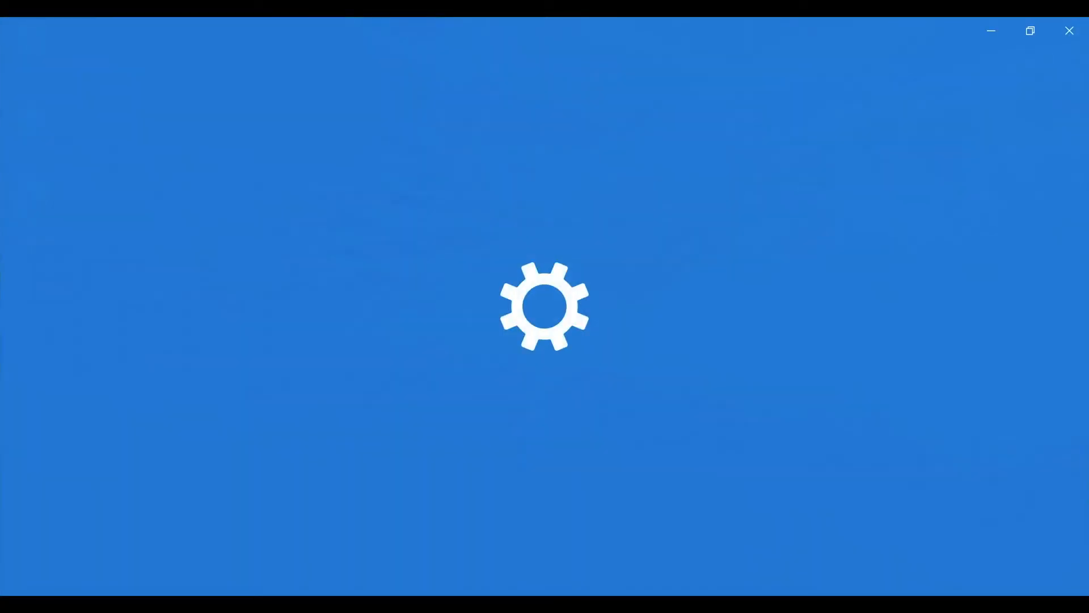
{"action": "scroll", "coordinate": [198, 544], "scroll_direction": "down", "scroll_amount": 1}
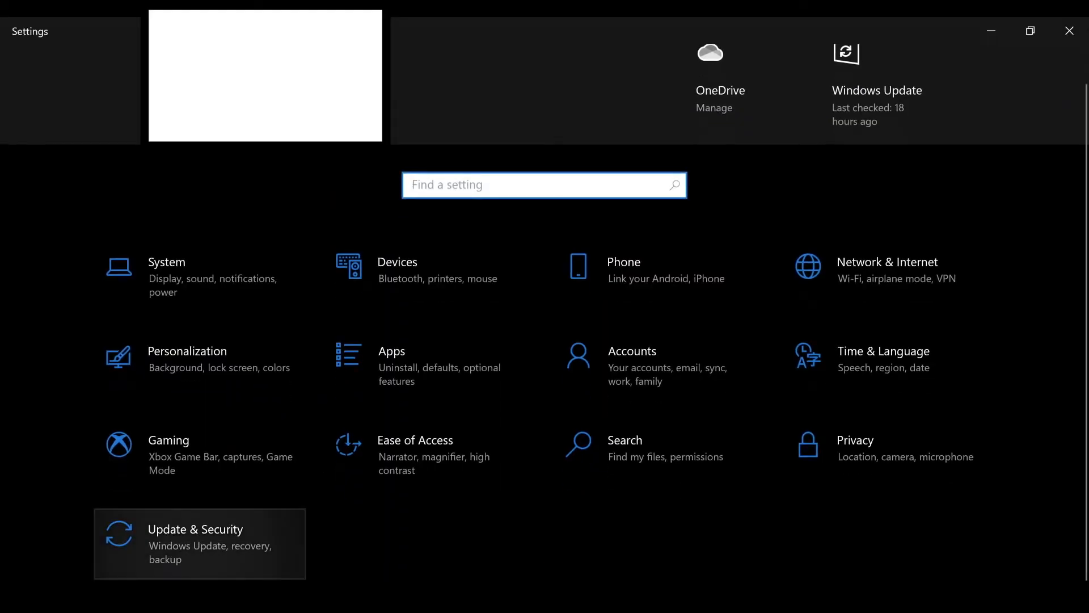
{"action": "left_click", "coordinate": [198, 543]}
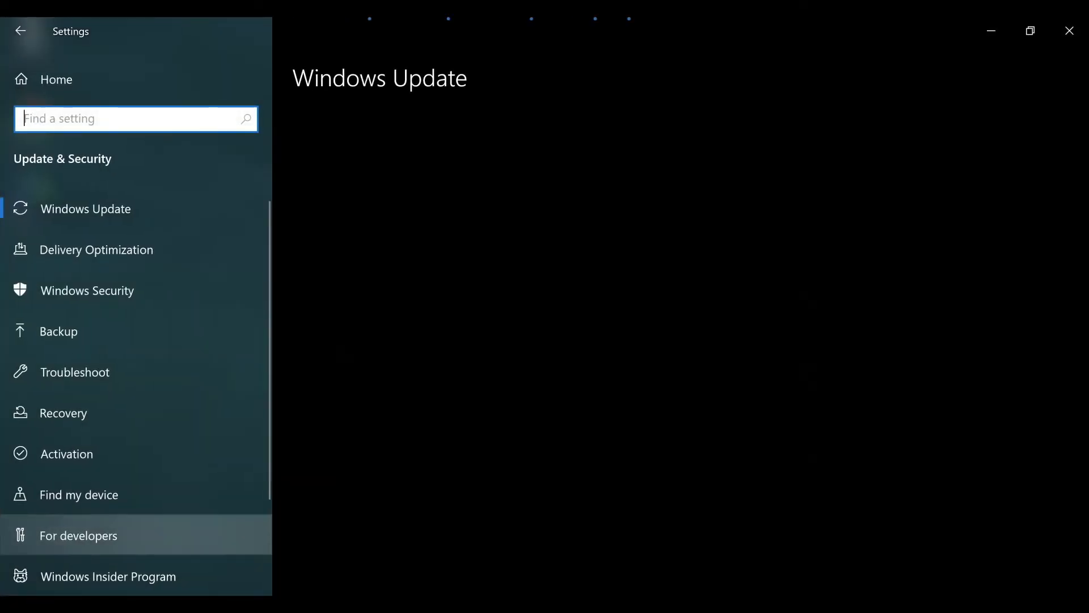
{"action": "left_click", "coordinate": [136, 332]}
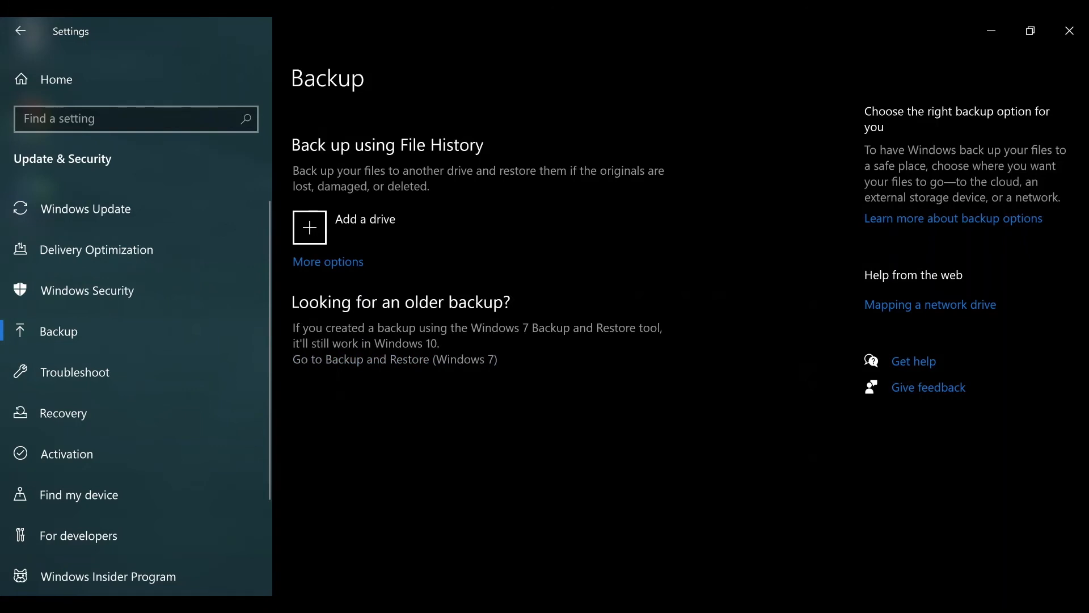
{"action": "left_click", "coordinate": [395, 360]}
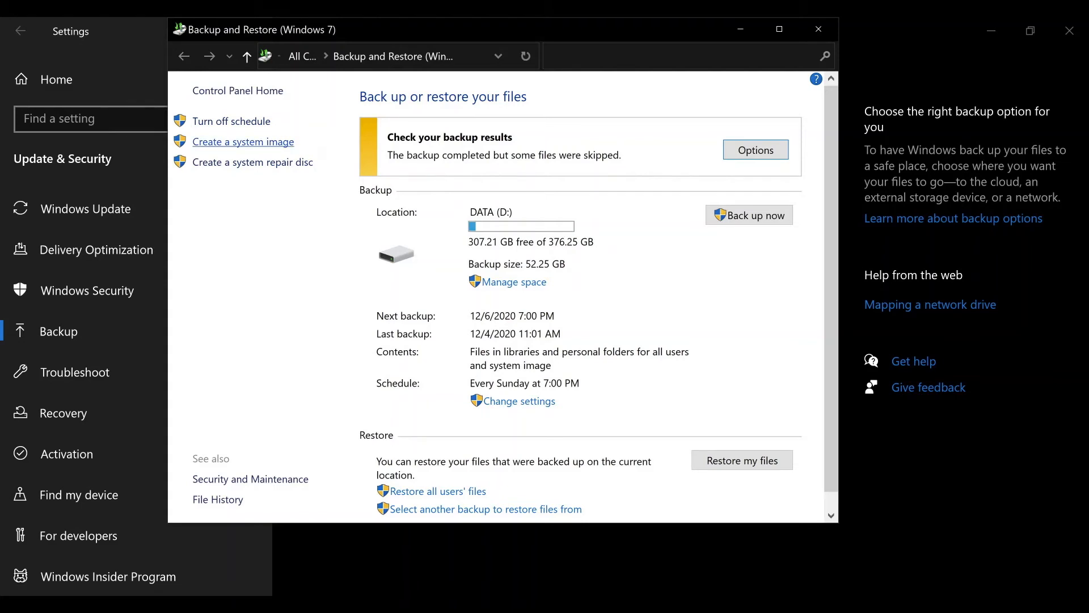
Set up a system image of the default drives on DATA (D:) up to the confirmation page, then cancel and close Backup and Restore
{"action": "left_click", "coordinate": [242, 141]}
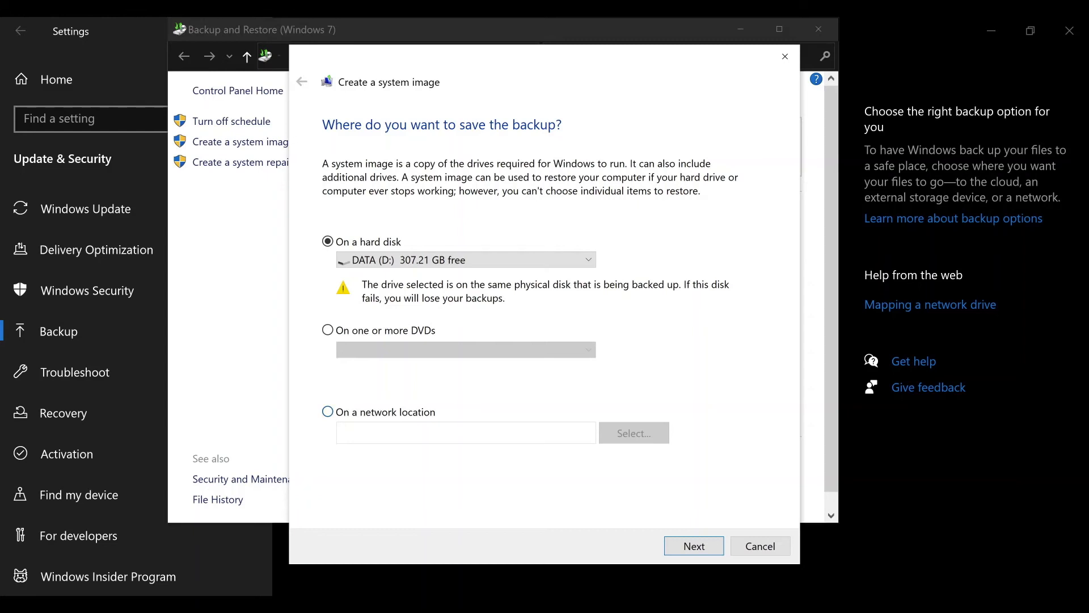
{"action": "left_click", "coordinate": [693, 545]}
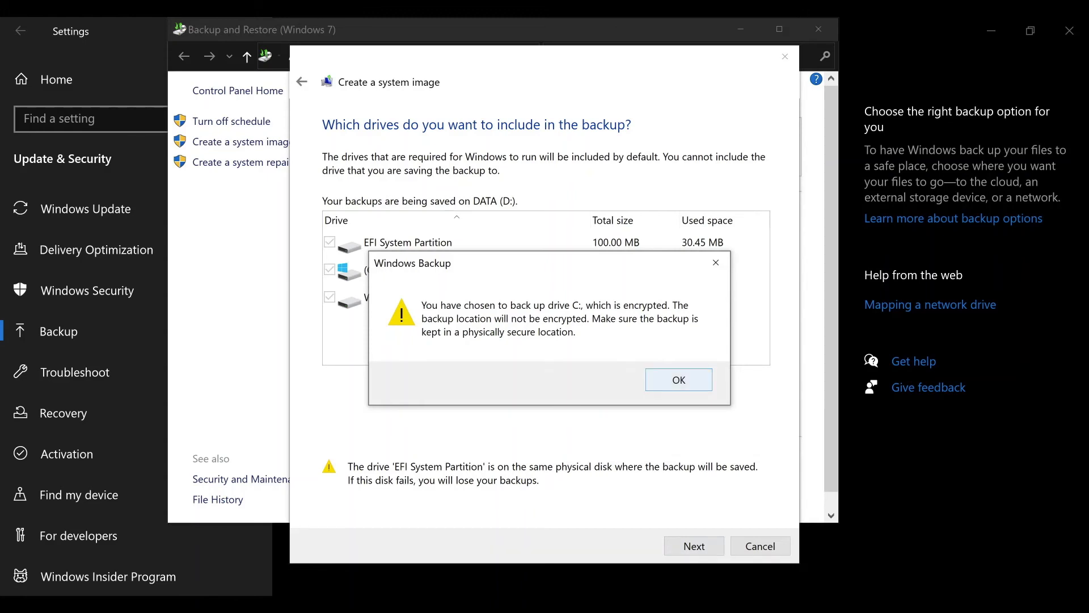
{"action": "key", "text": "Return"}
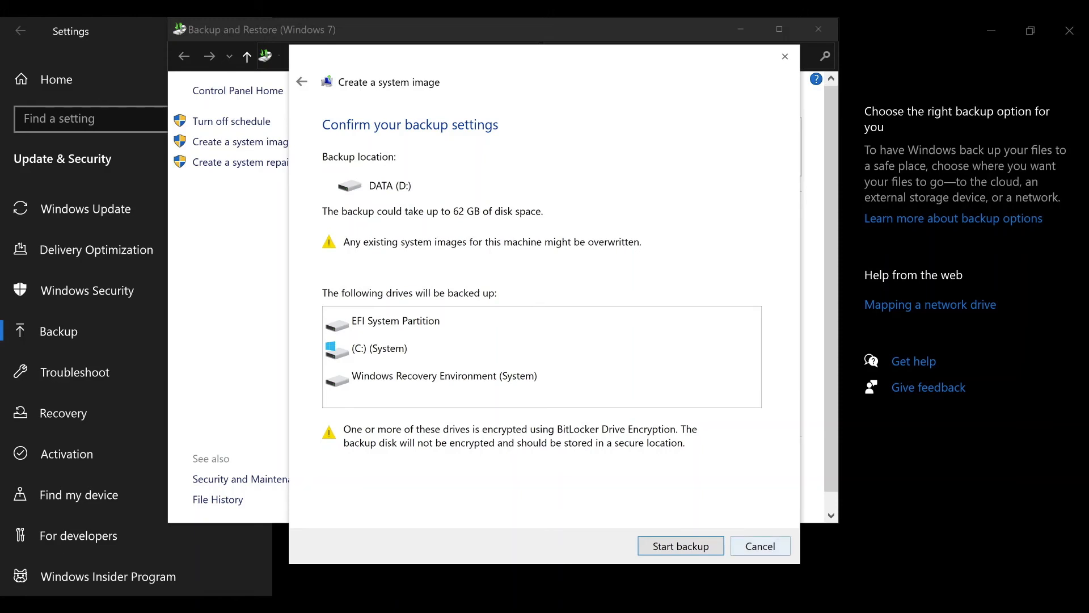
{"action": "left_click", "coordinate": [761, 546]}
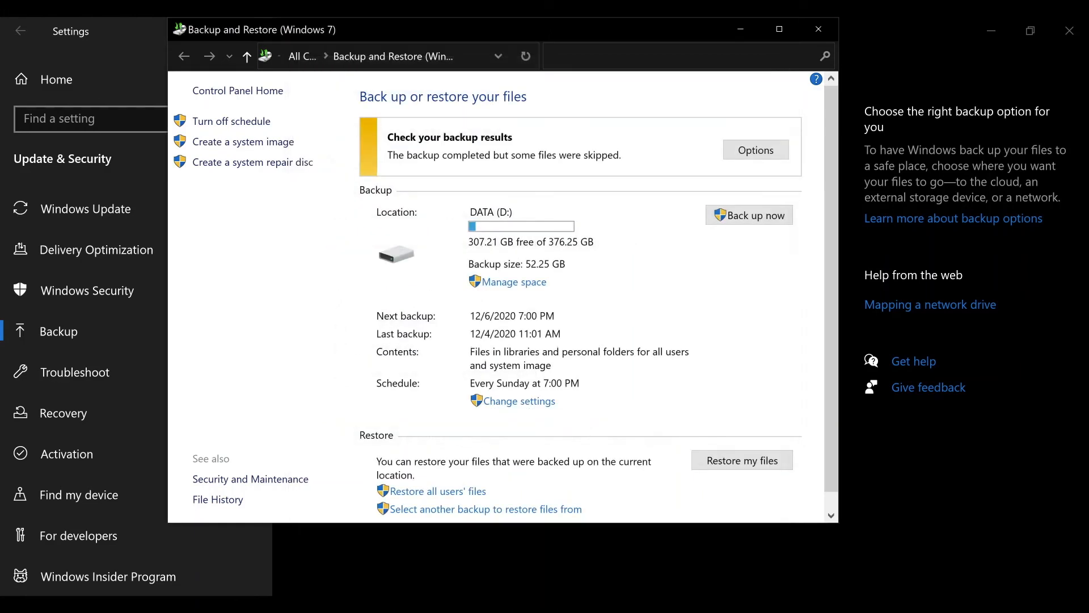
{"action": "left_click", "coordinate": [818, 29]}
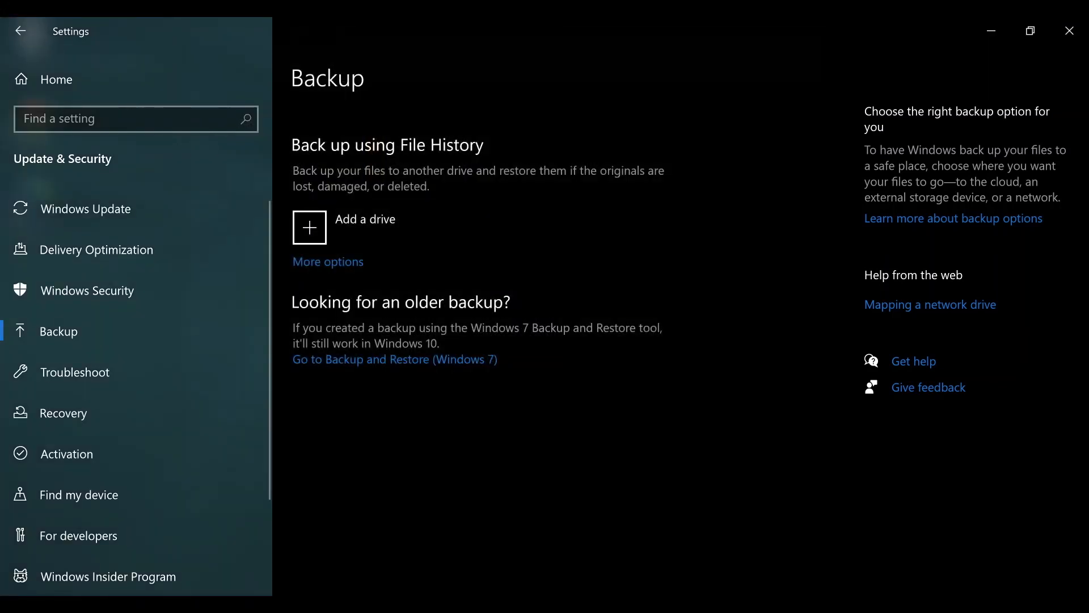
Switch to File Explorer and examine the WindowsImageBackup folder on DATA (D:), granting access to it, then return to the drive and minimize the window
{"action": "key", "text": "alt+Tab"}
{"action": "left_click", "coordinate": [649, 390]}
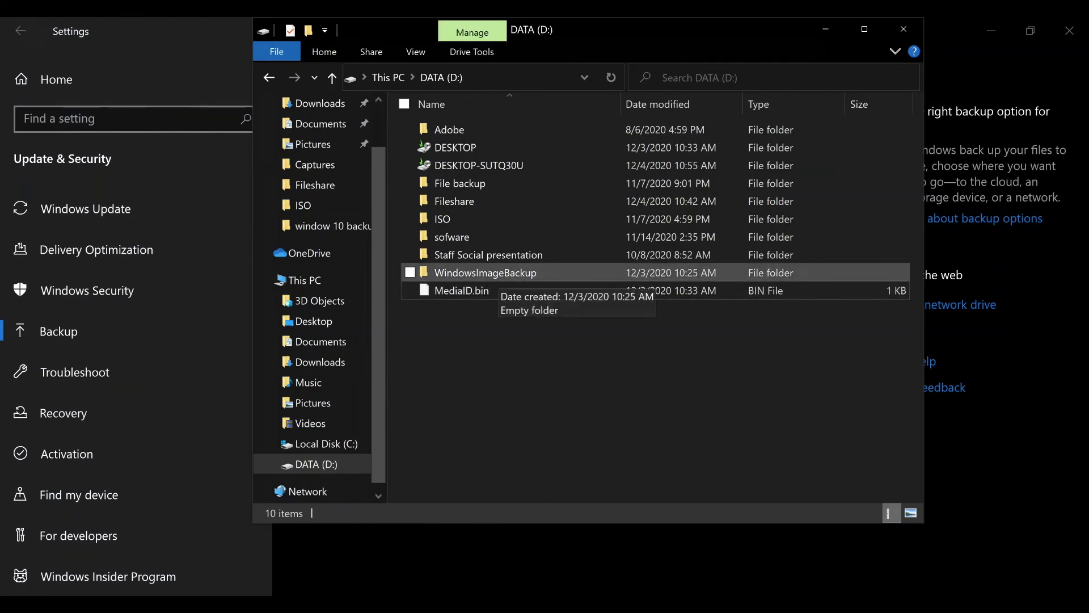
{"action": "double_click", "coordinate": [448, 273]}
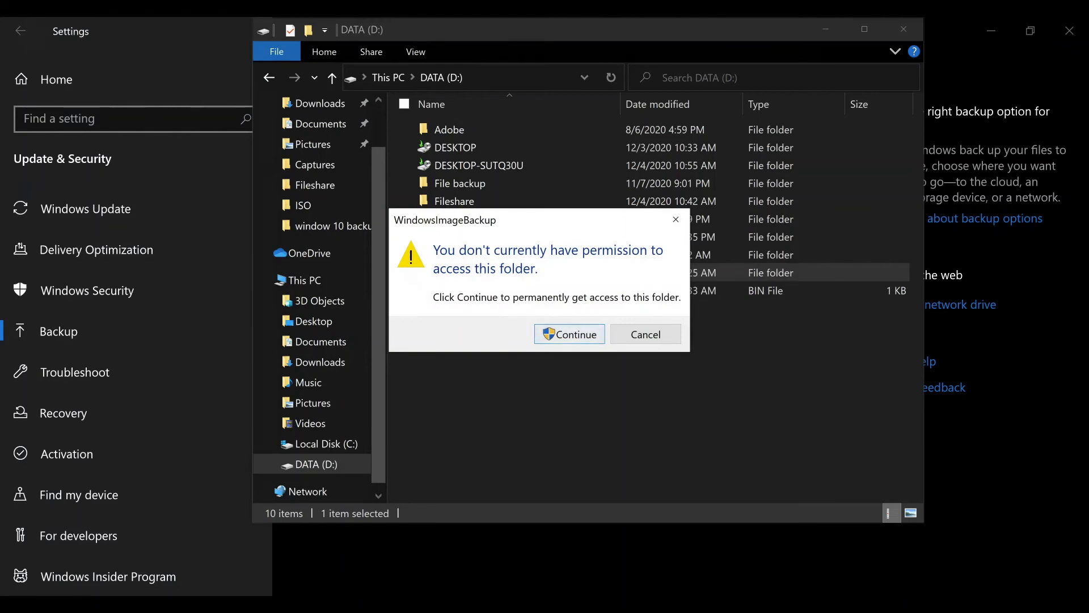
{"action": "left_click", "coordinate": [569, 334]}
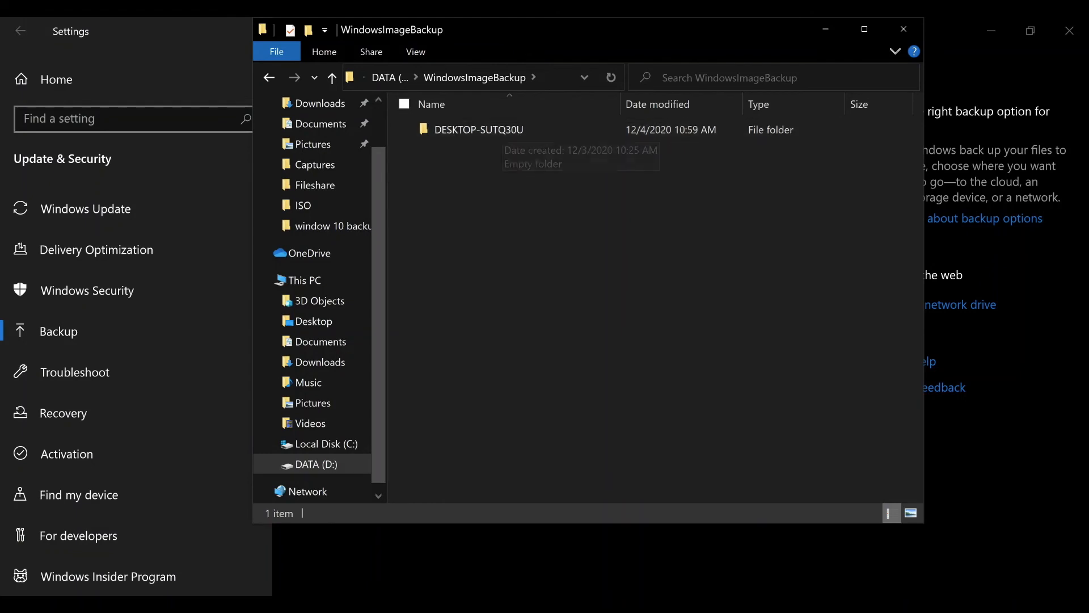
{"action": "left_click", "coordinate": [269, 77]}
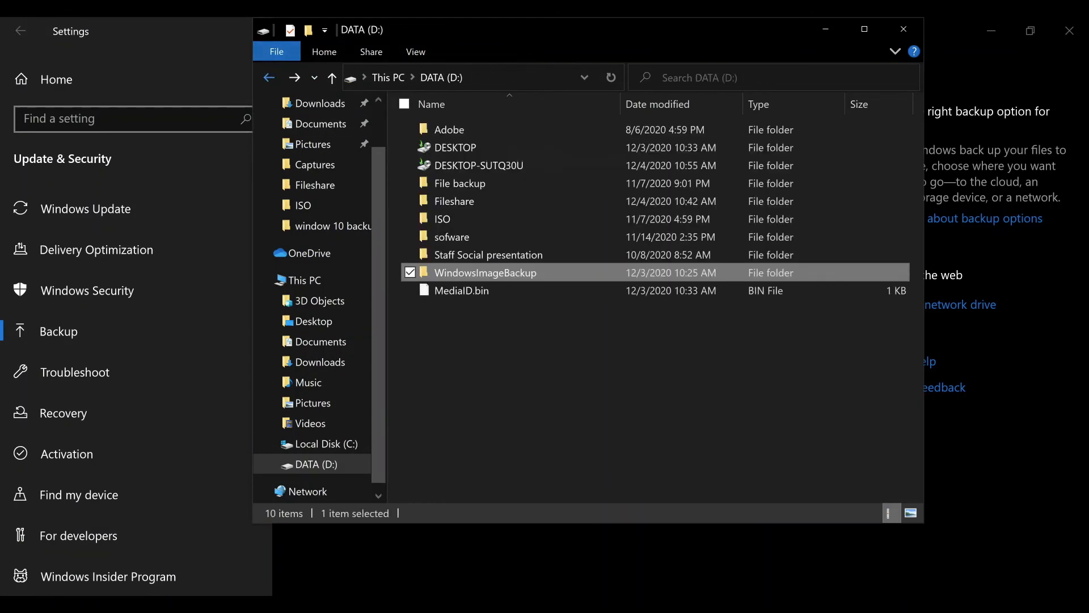
{"action": "left_click", "coordinate": [601, 363]}
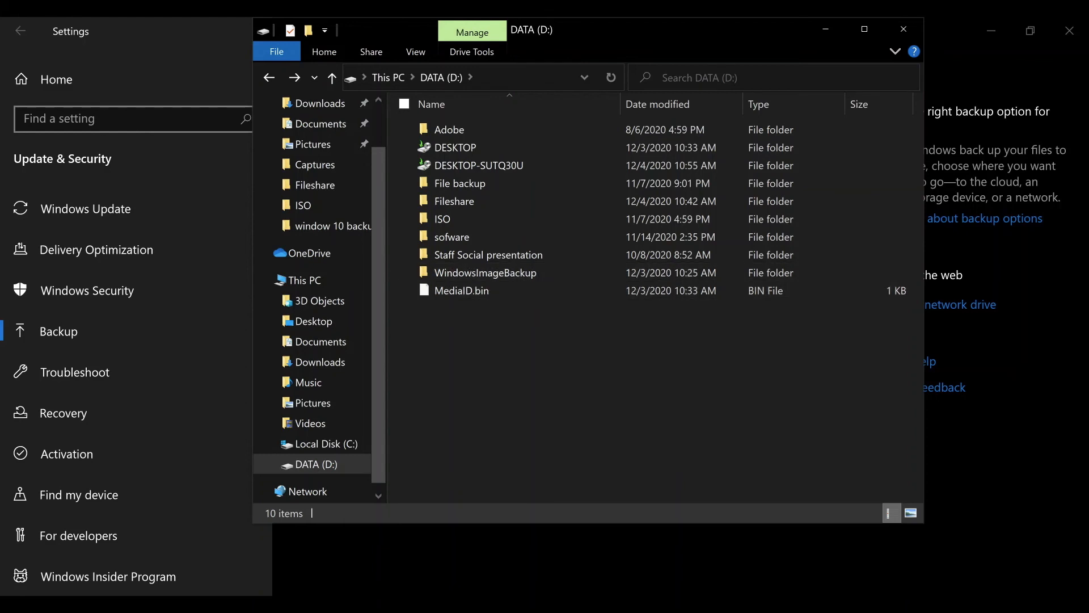
{"action": "left_click", "coordinate": [826, 28]}
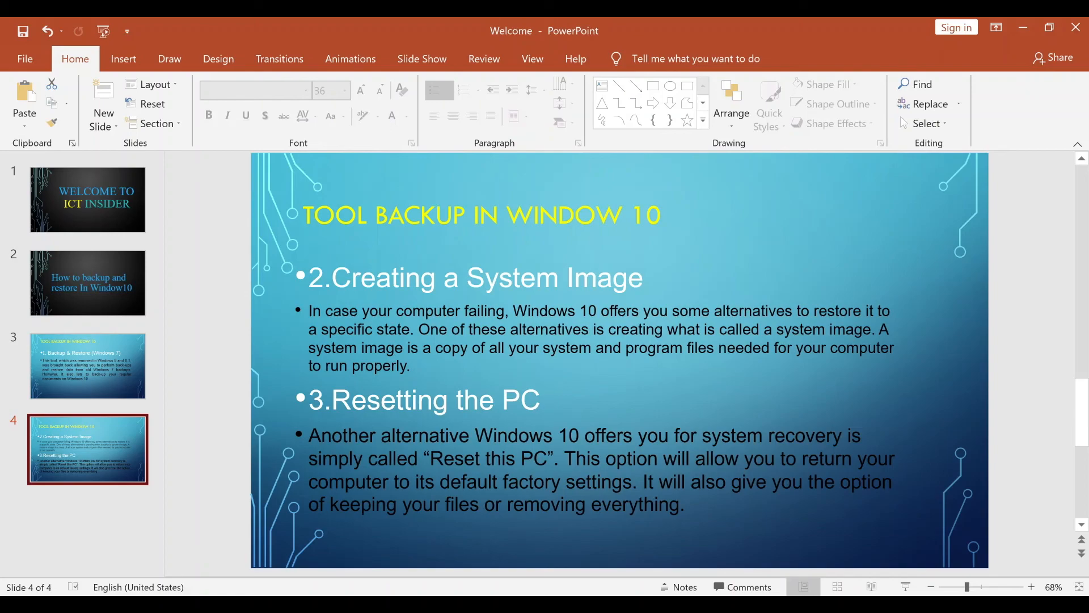
Minimize the presentation and view the Reset this PC options from the Recovery page in Windows Settings, cancelling without choosing one
{"action": "left_click", "coordinate": [1023, 28]}
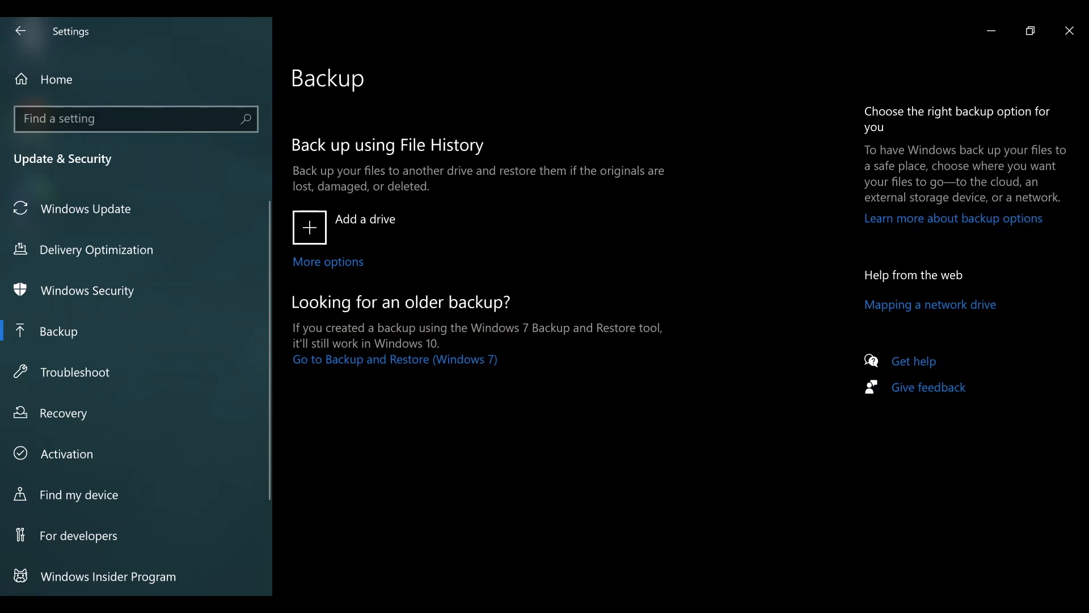
{"action": "left_click", "coordinate": [63, 412]}
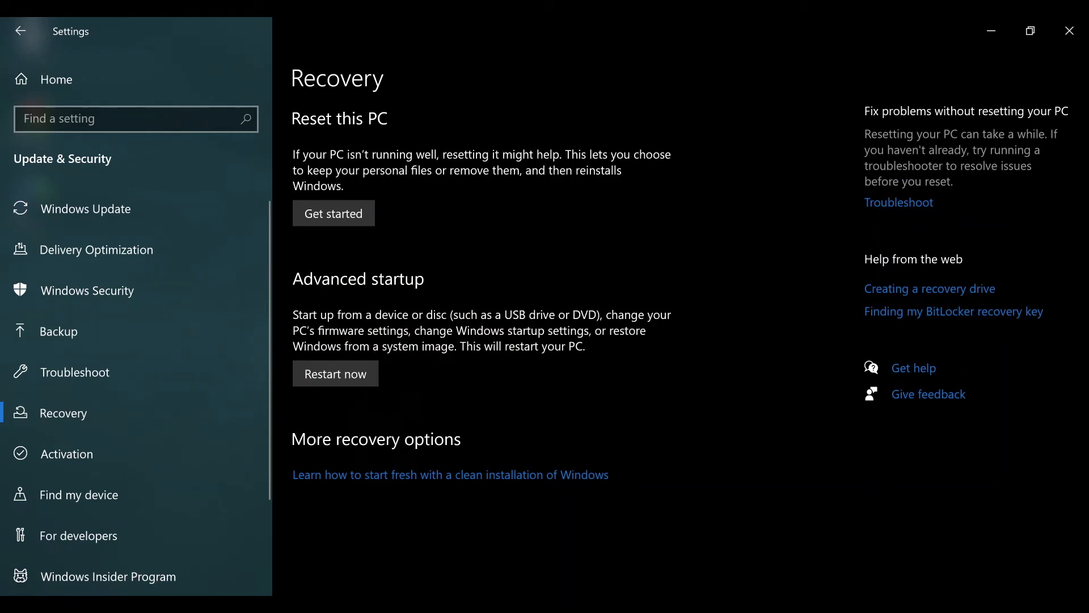
{"action": "left_click", "coordinate": [333, 213]}
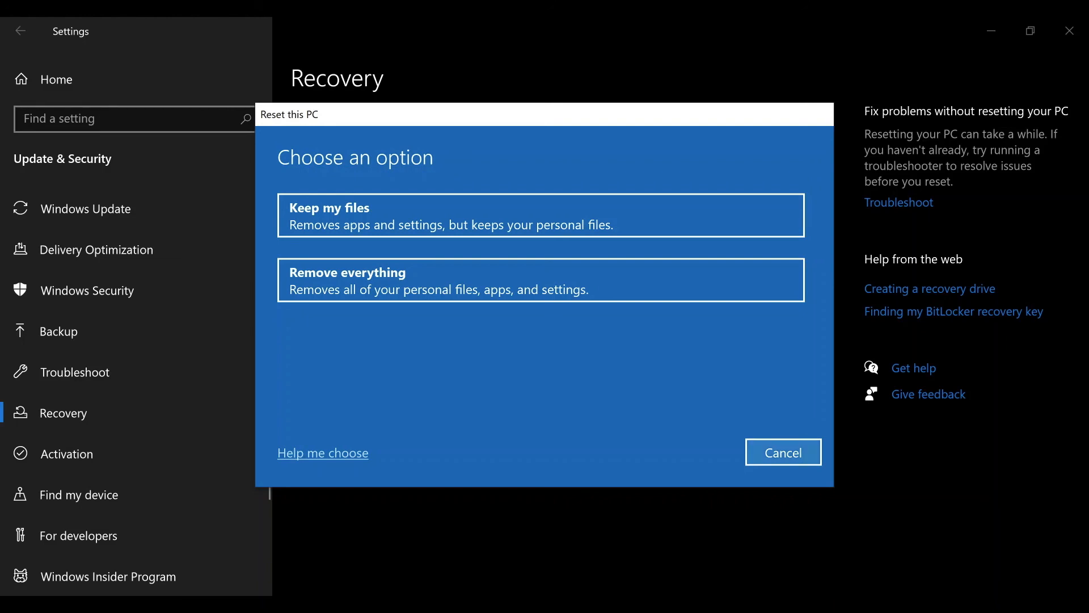
{"action": "left_click", "coordinate": [783, 452]}
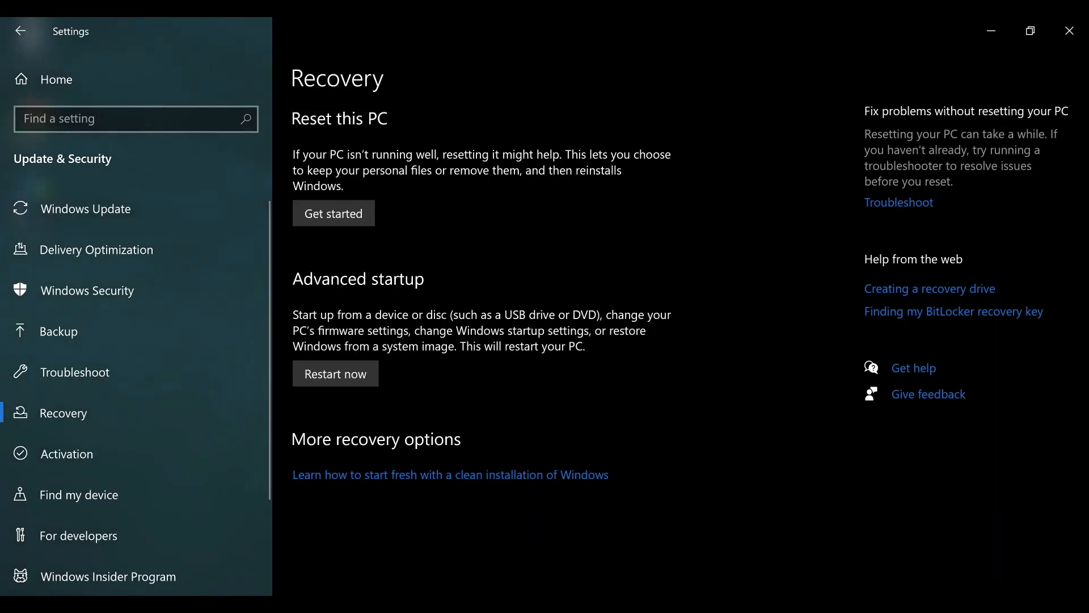